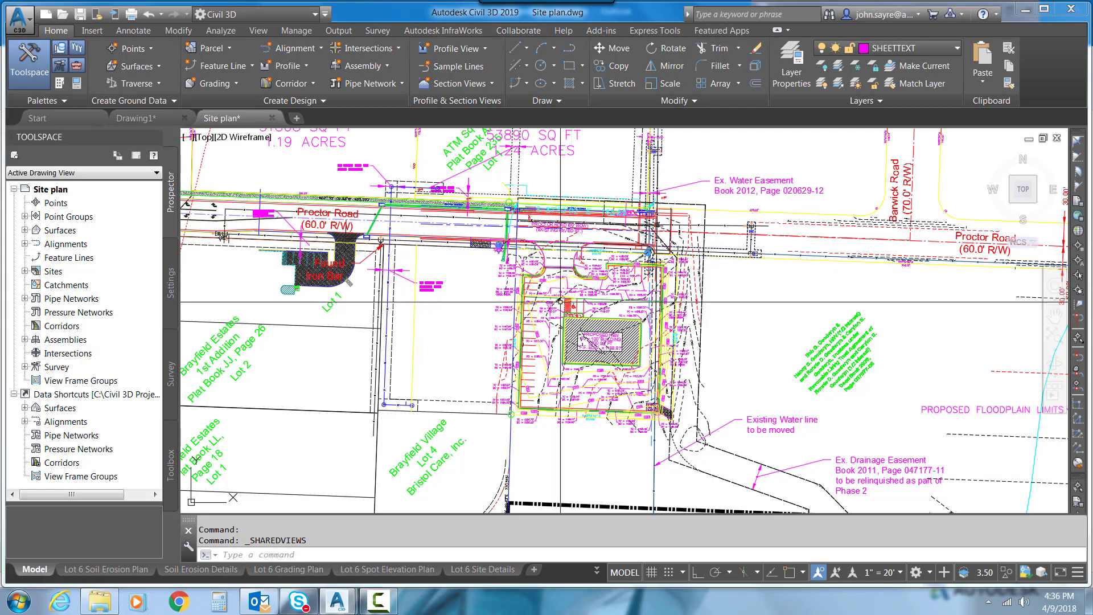
Zoom the site plan in on the proposed building.
{"action": "scroll", "coordinate": [560, 302], "scroll_direction": "up", "scroll_amount": 5}
{"action": "scroll", "coordinate": [564, 298], "scroll_direction": "down", "scroll_amount": 5}
{"action": "scroll", "coordinate": [578, 293], "scroll_direction": "up", "scroll_amount": 3}
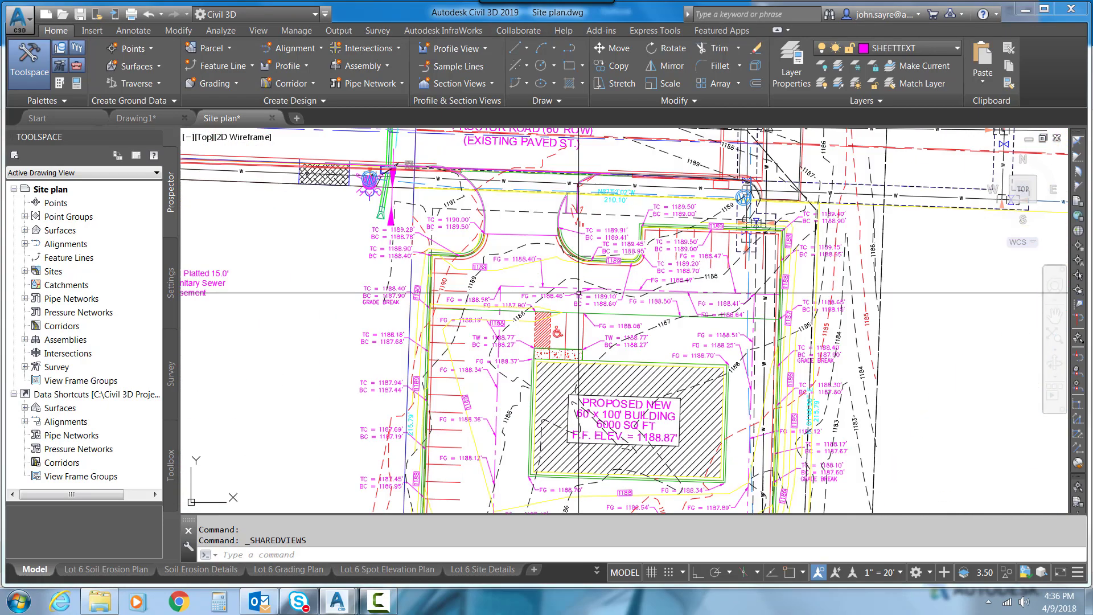
Open the Shared Views palette from the Collaborate tab, showing the two Site plan shared views.
{"action": "left_click", "coordinate": [518, 30]}
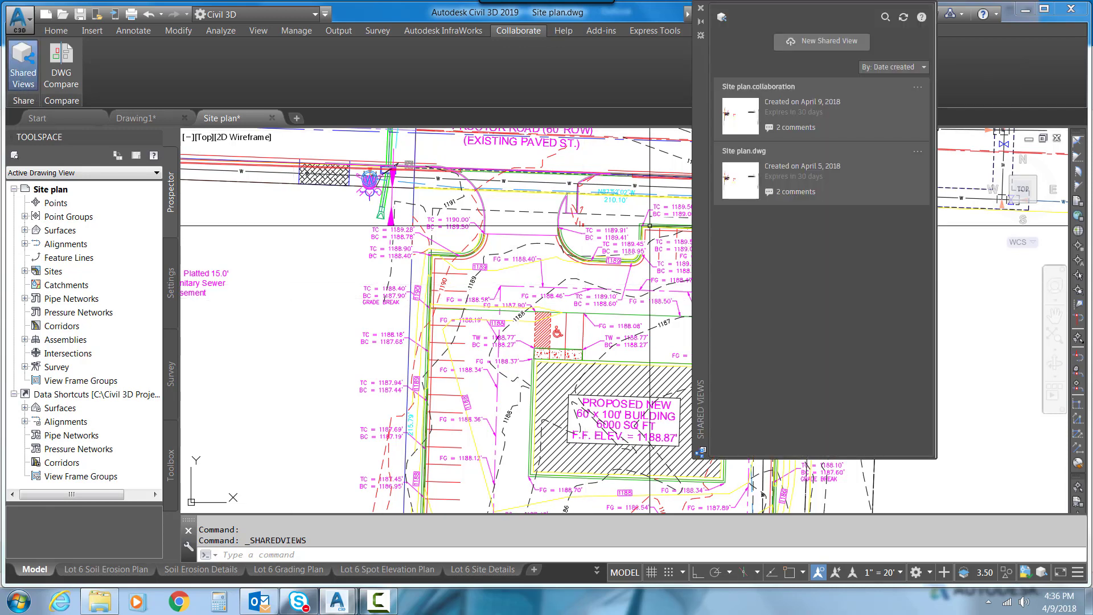
{"action": "left_click", "coordinate": [828, 50]}
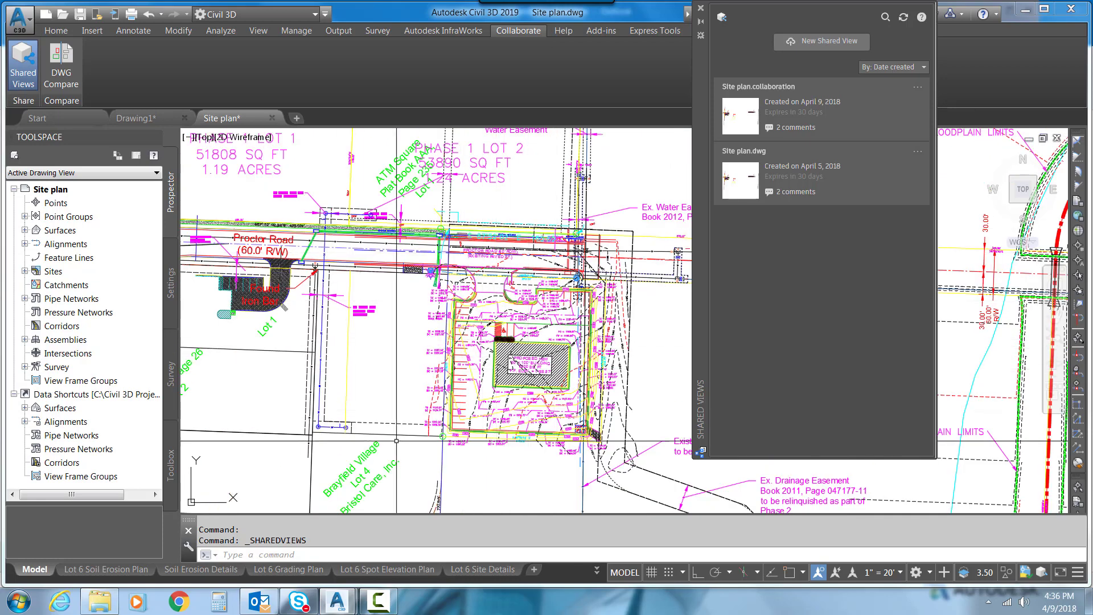
Share the current 2D view with object properties as 'New Commercial Plan'.
{"action": "left_click", "coordinate": [822, 50]}
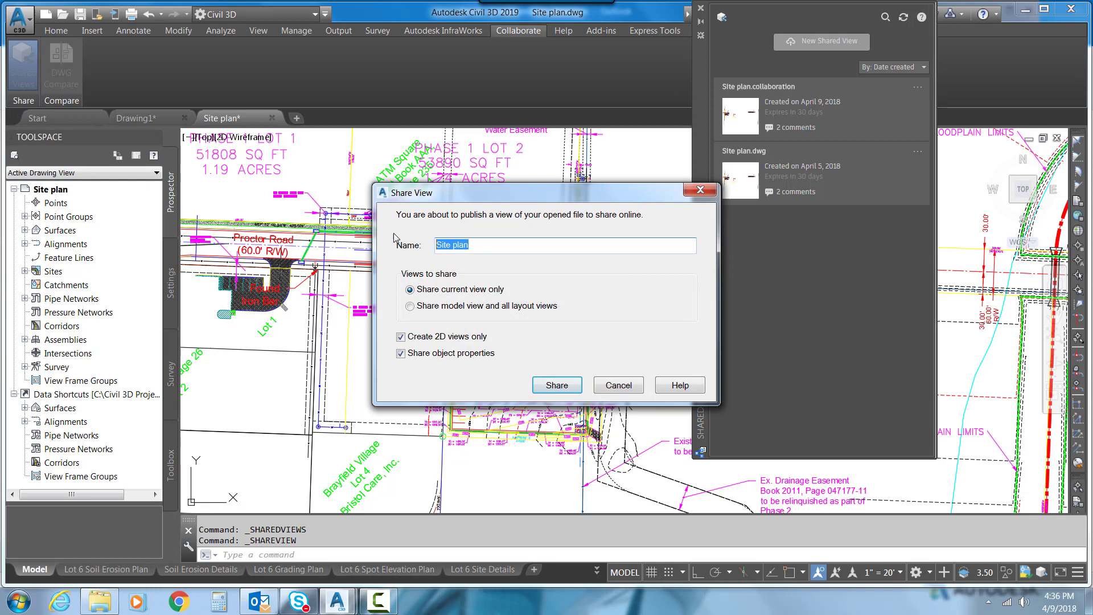
{"action": "type", "text": "New Commercial"}
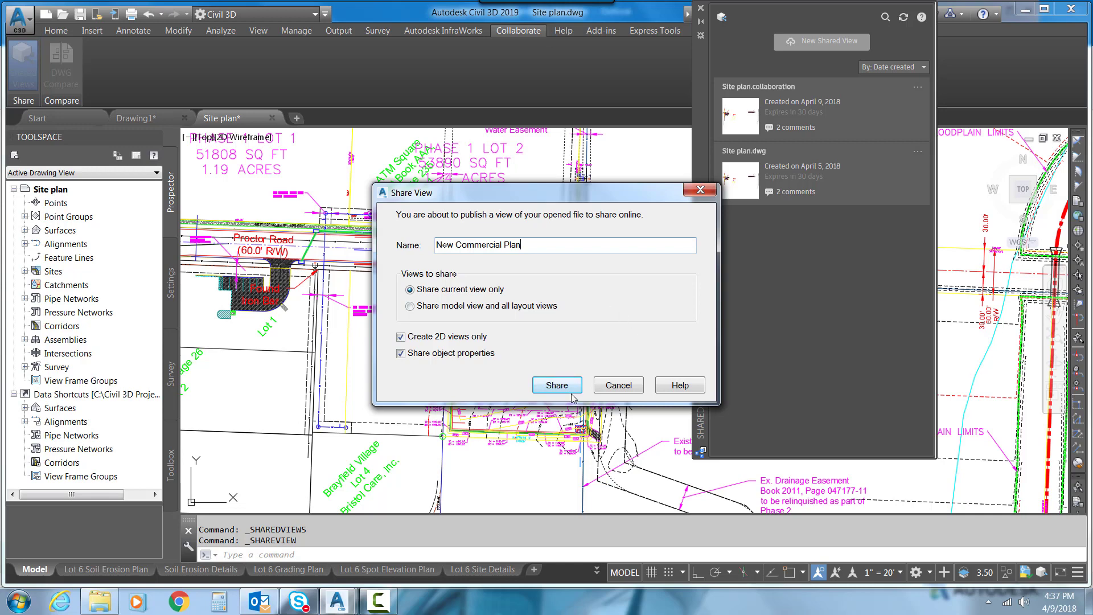
{"action": "left_click", "coordinate": [556, 386]}
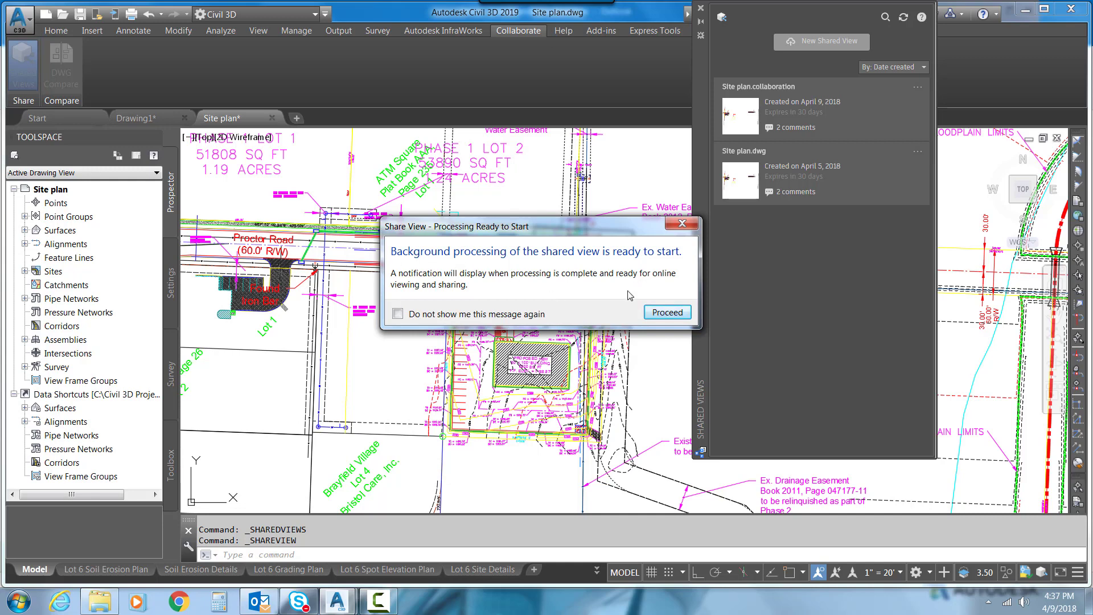
Let the new view process in the background and view Site plan.collaboration in the browser.
{"action": "left_click", "coordinate": [665, 313]}
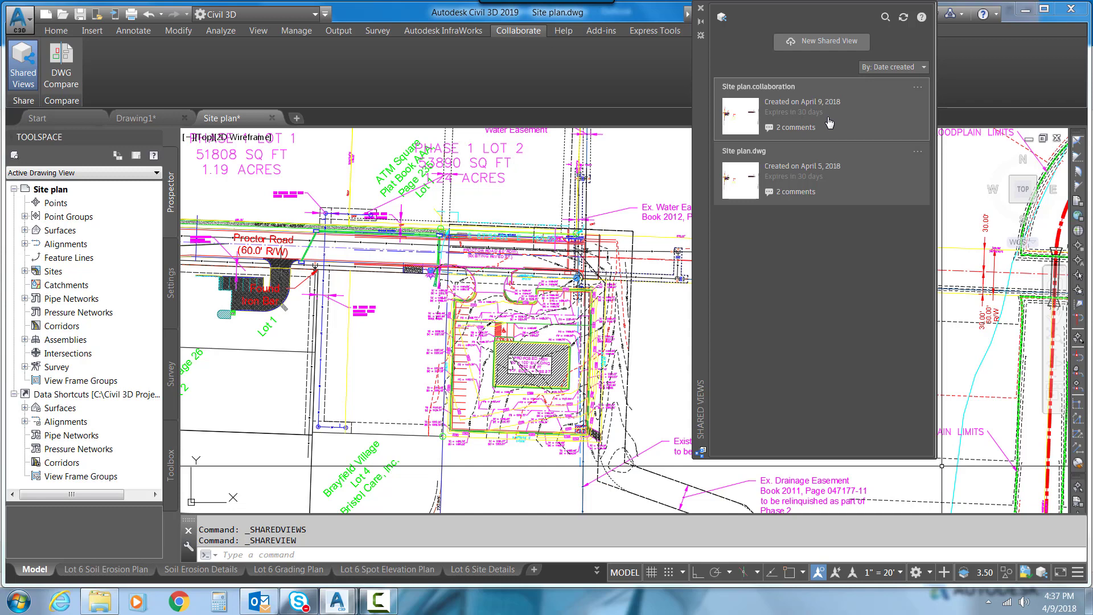
{"action": "left_click", "coordinate": [918, 89]}
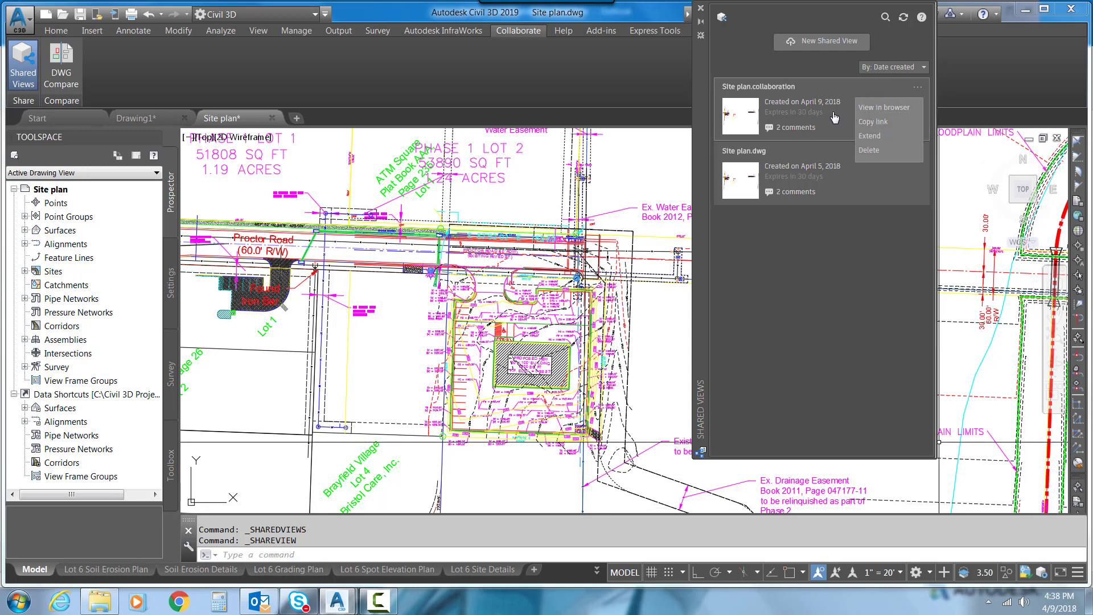
{"action": "left_click", "coordinate": [884, 108]}
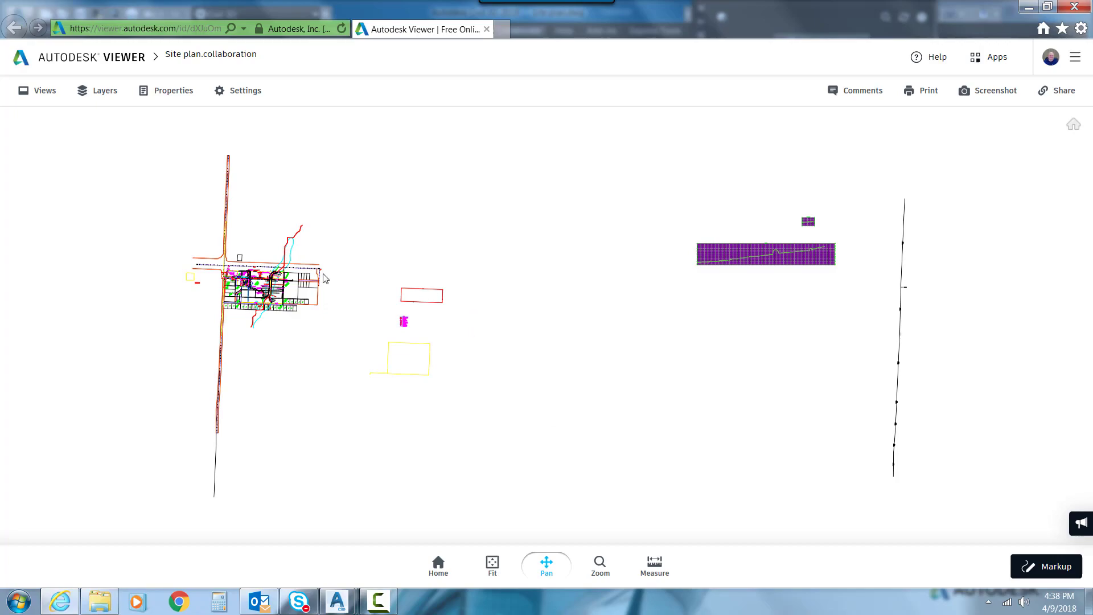
Zoom in on the building in Autodesk Viewer and list the model's 2D View in the Views panel.
{"action": "scroll", "coordinate": [221, 285], "scroll_direction": "up", "scroll_amount": 6}
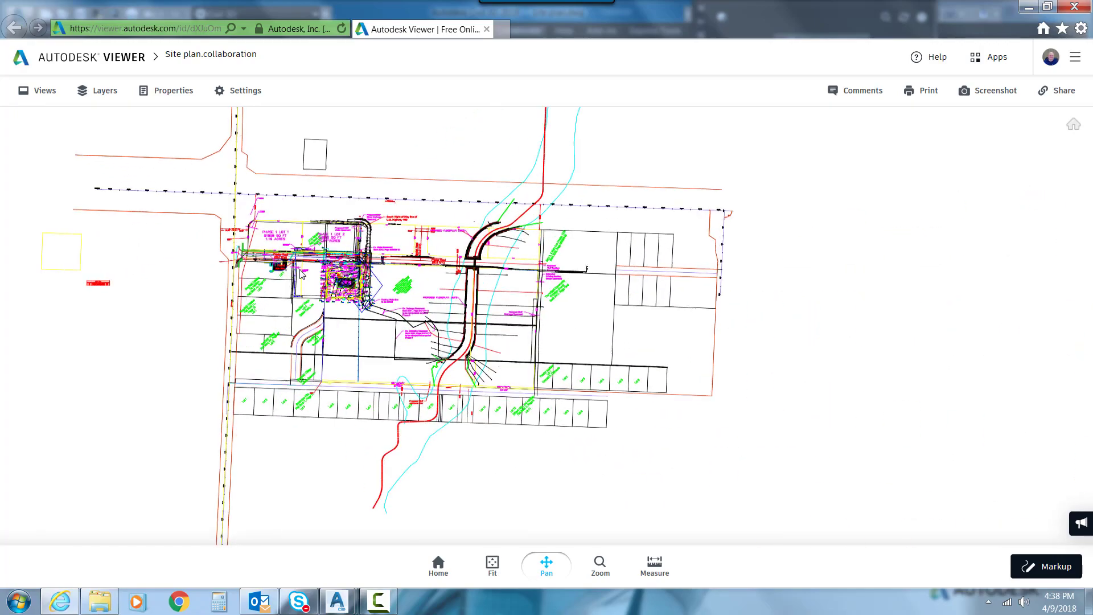
{"action": "scroll", "coordinate": [376, 296], "scroll_direction": "up", "scroll_amount": 3}
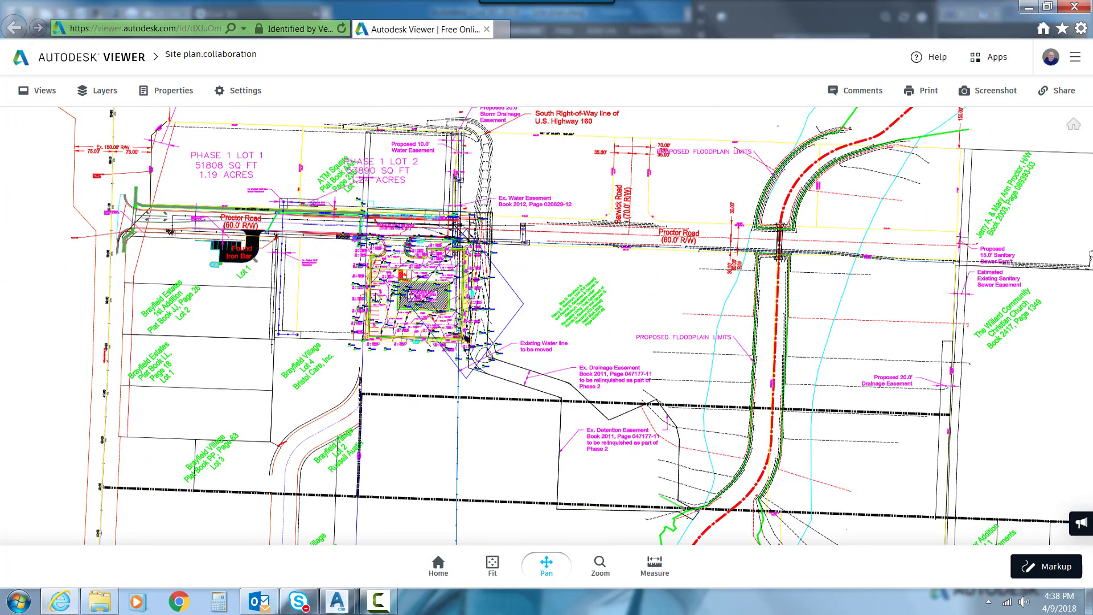
{"action": "scroll", "coordinate": [425, 279], "scroll_direction": "up", "scroll_amount": 5}
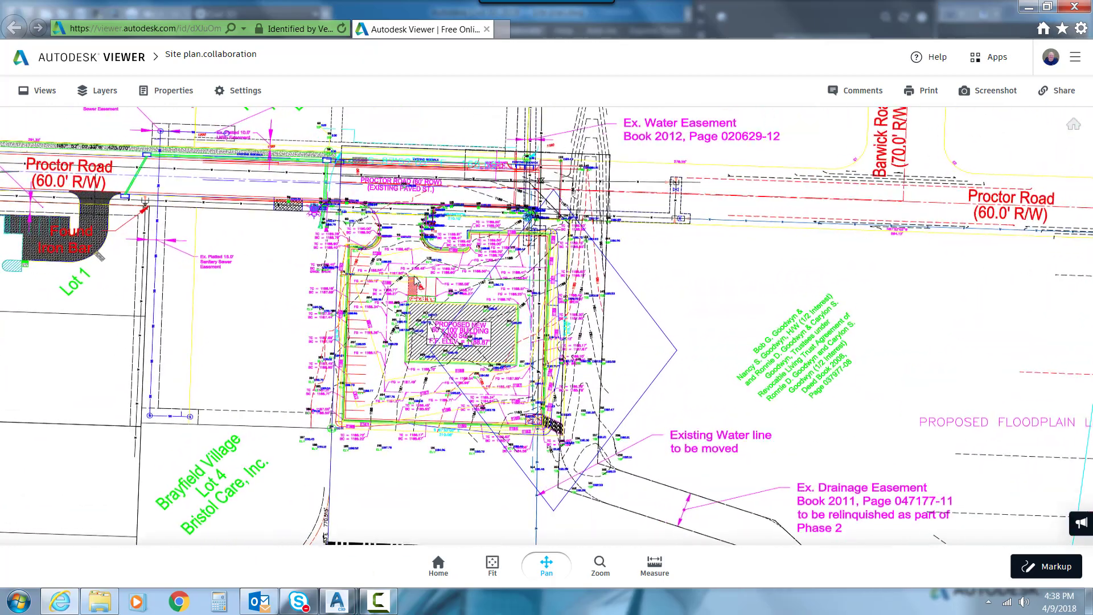
{"action": "scroll", "coordinate": [422, 286], "scroll_direction": "up", "scroll_amount": 2}
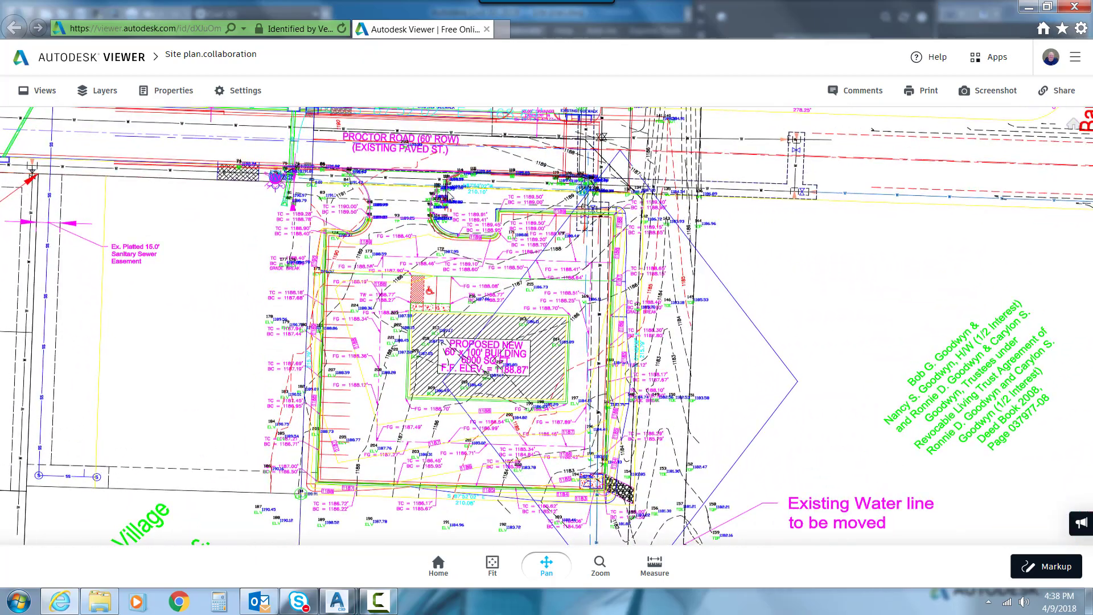
{"action": "left_click", "coordinate": [38, 90]}
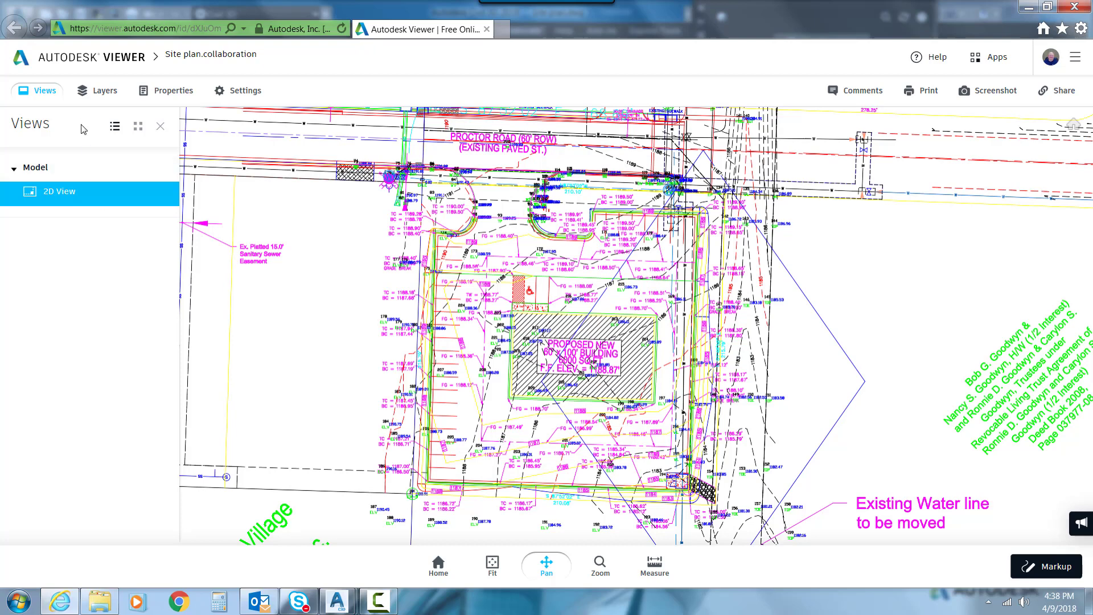
{"action": "left_click", "coordinate": [103, 92]}
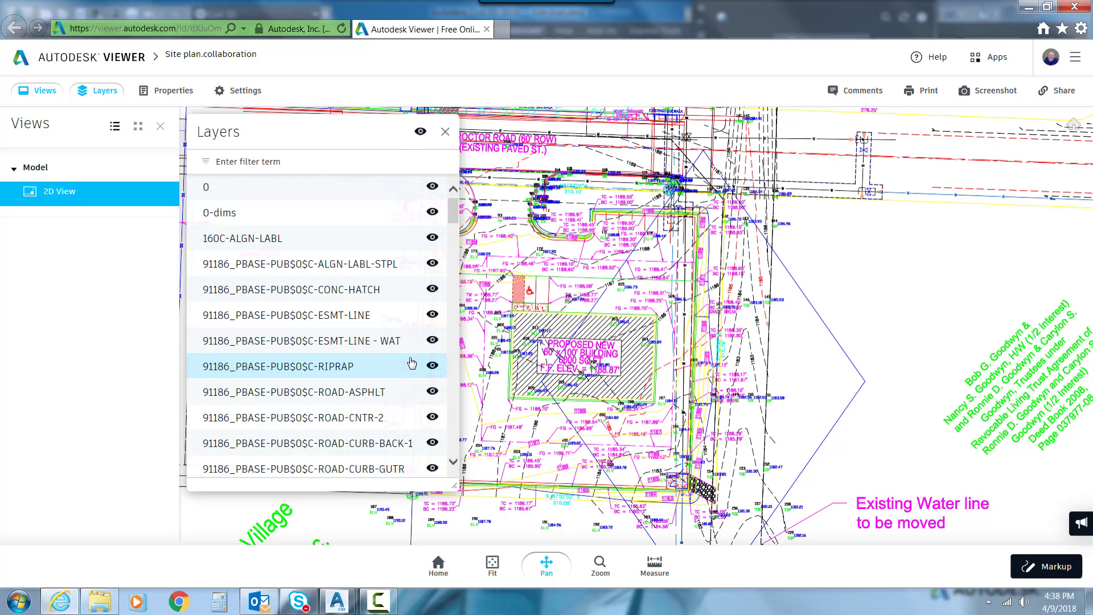
{"action": "left_click_drag", "start_coordinate": [454, 221], "coordinate": [449, 294]}
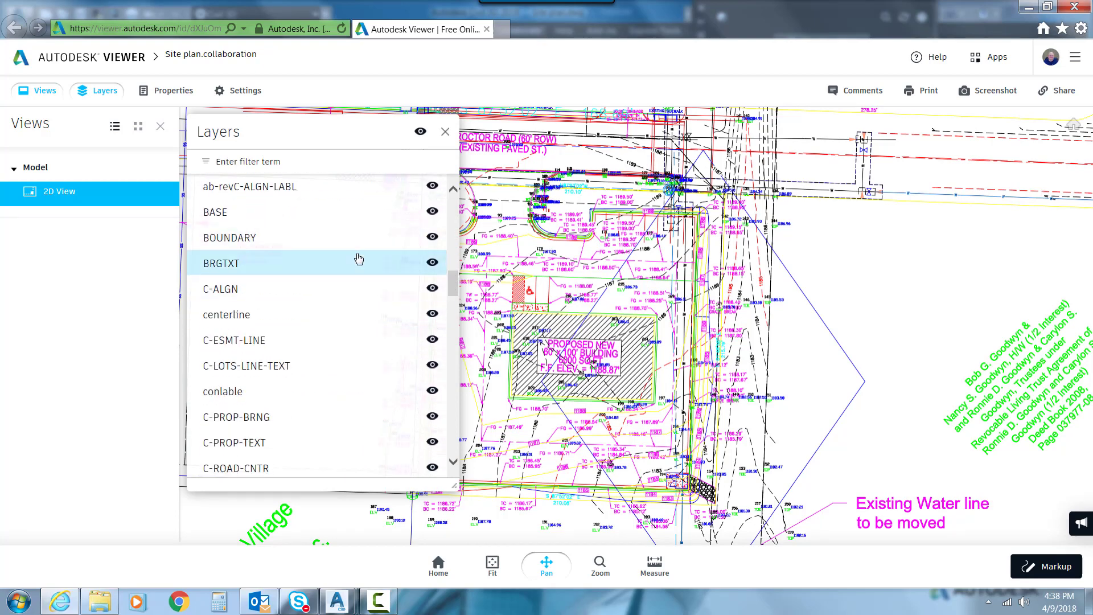
{"action": "left_click_drag", "start_coordinate": [359, 135], "coordinate": [254, 122]}
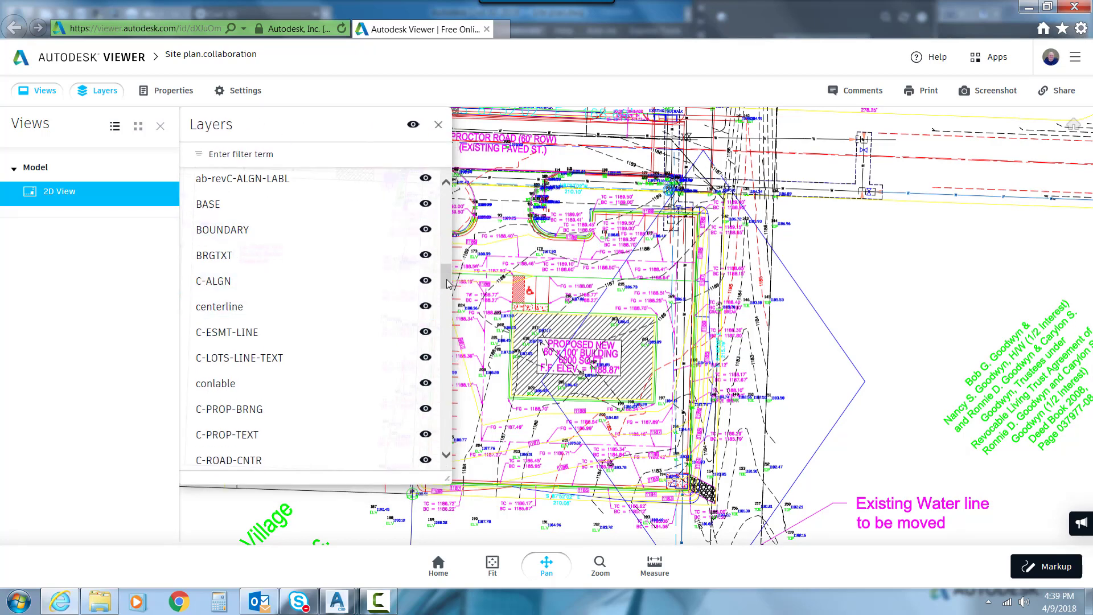
{"action": "scroll", "coordinate": [448, 283], "scroll_direction": "down", "scroll_amount": 3}
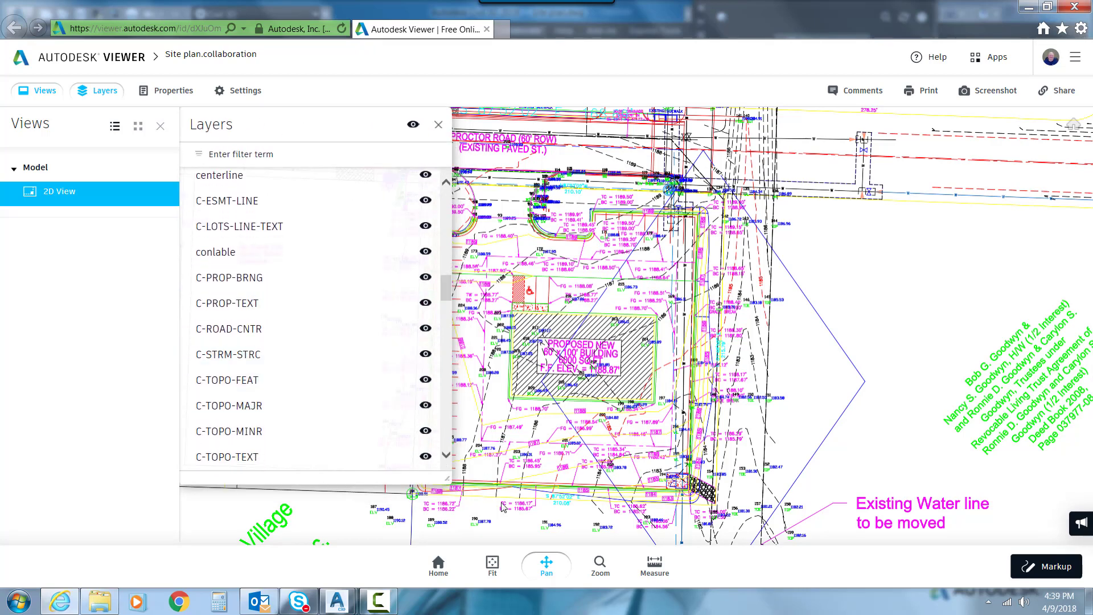
{"action": "scroll", "coordinate": [503, 507], "scroll_direction": "up", "scroll_amount": 10}
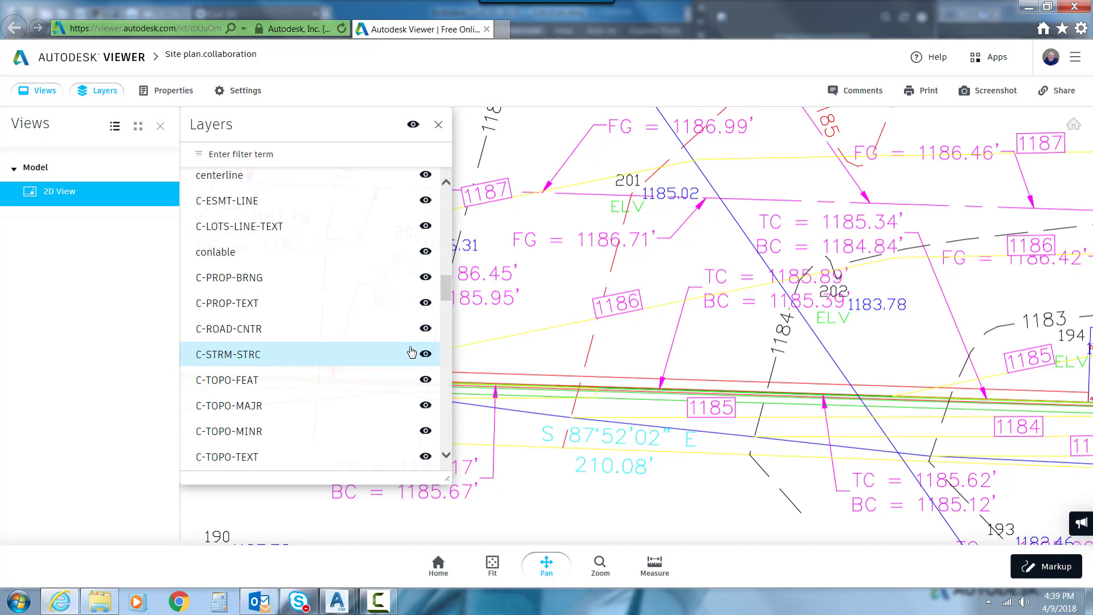
{"action": "left_click", "coordinate": [425, 380]}
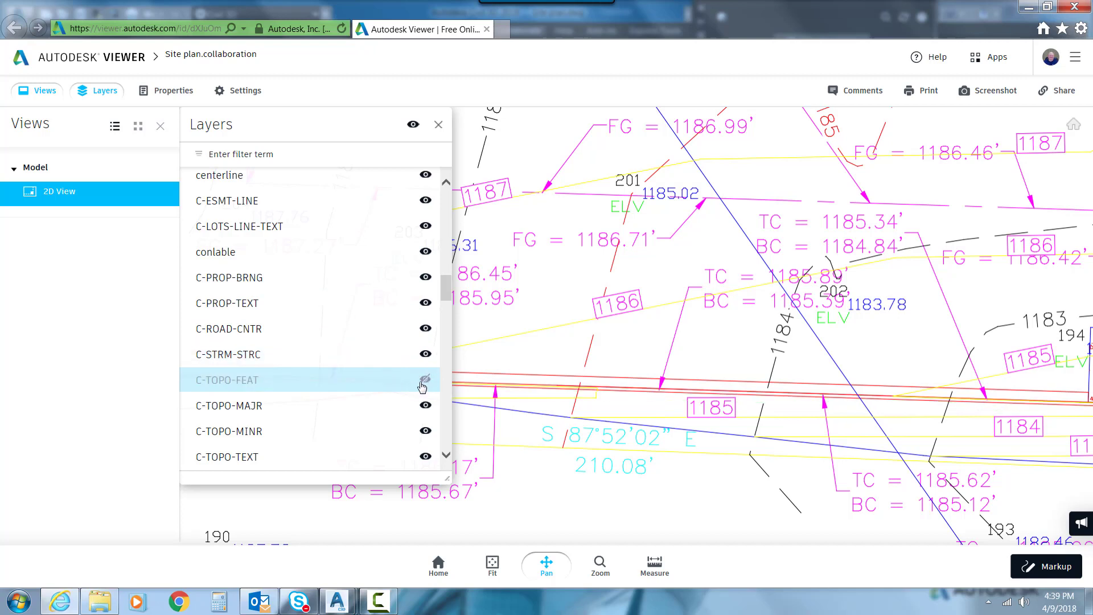
{"action": "left_click", "coordinate": [425, 380]}
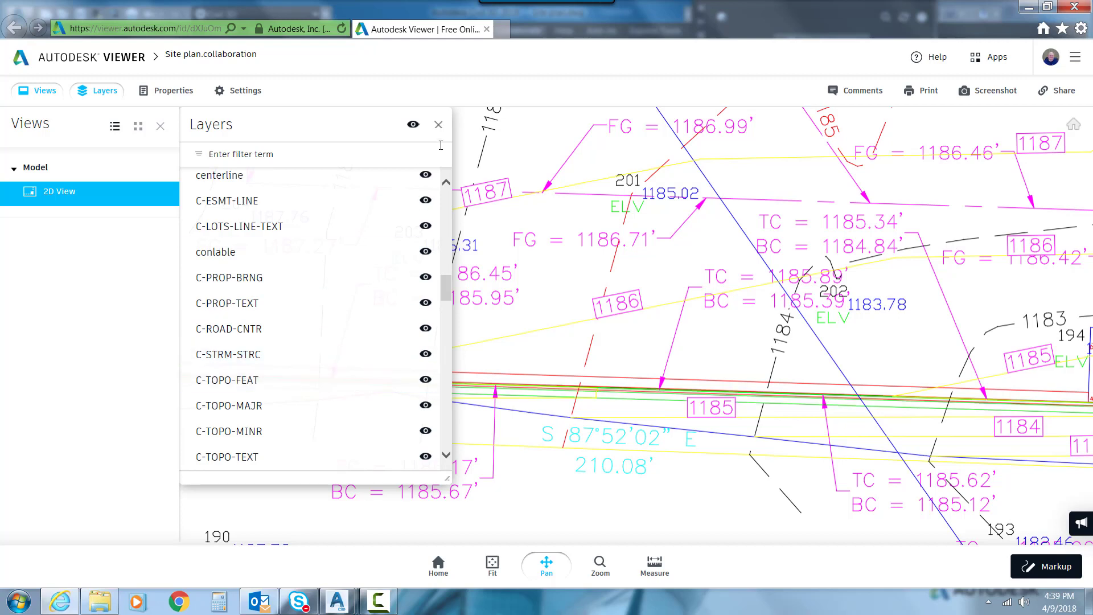
{"action": "left_click", "coordinate": [438, 124]}
{"action": "scroll", "coordinate": [493, 333], "scroll_direction": "down", "scroll_amount": 1}
{"action": "scroll", "coordinate": [493, 330], "scroll_direction": "down", "scroll_amount": 3}
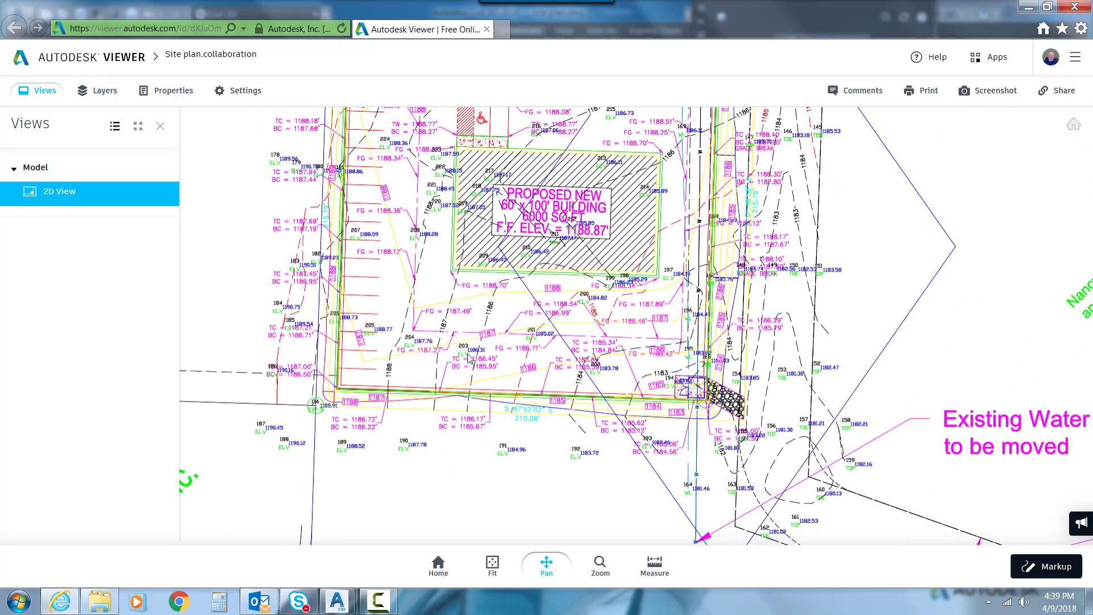
{"action": "left_click_drag", "start_coordinate": [468, 358], "coordinate": [503, 403]}
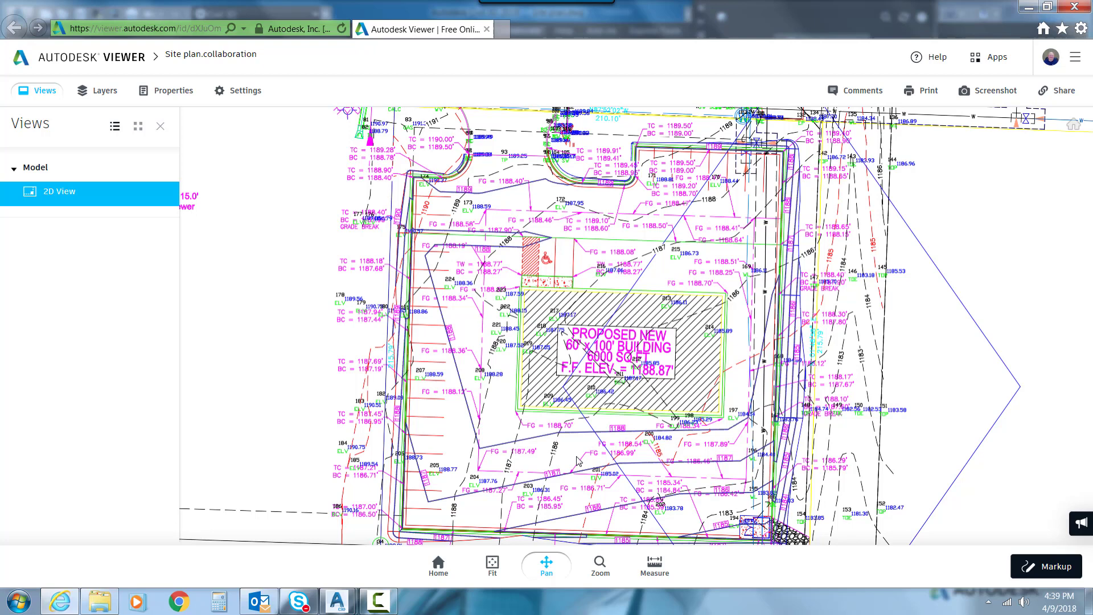
{"action": "left_click", "coordinate": [171, 92]}
{"action": "left_click_drag", "start_coordinate": [979, 251], "coordinate": [743, 149]}
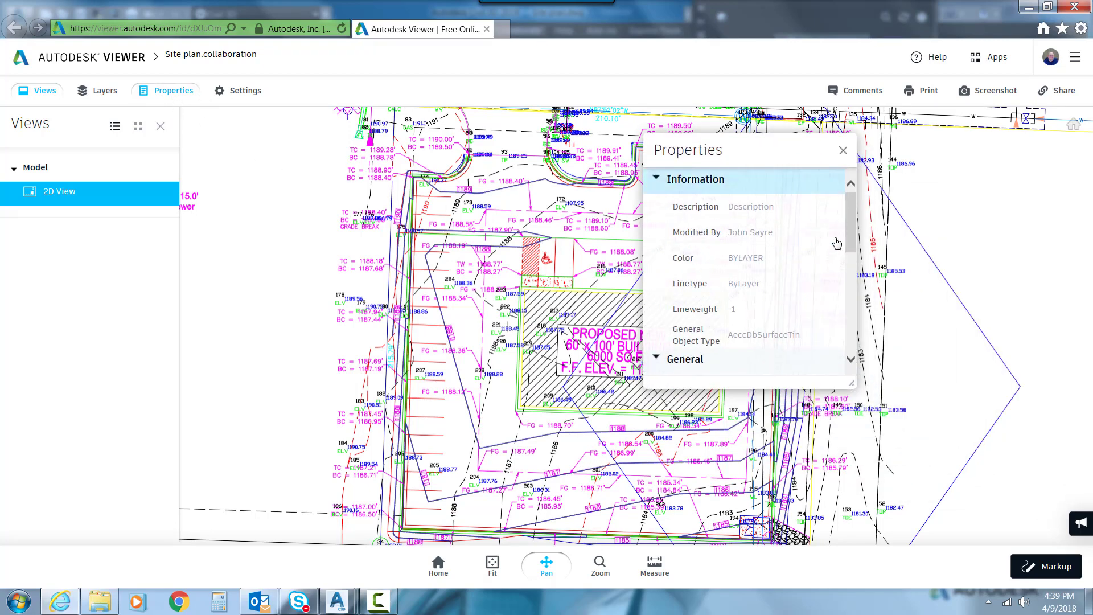
{"action": "left_click_drag", "start_coordinate": [851, 225], "coordinate": [849, 325]}
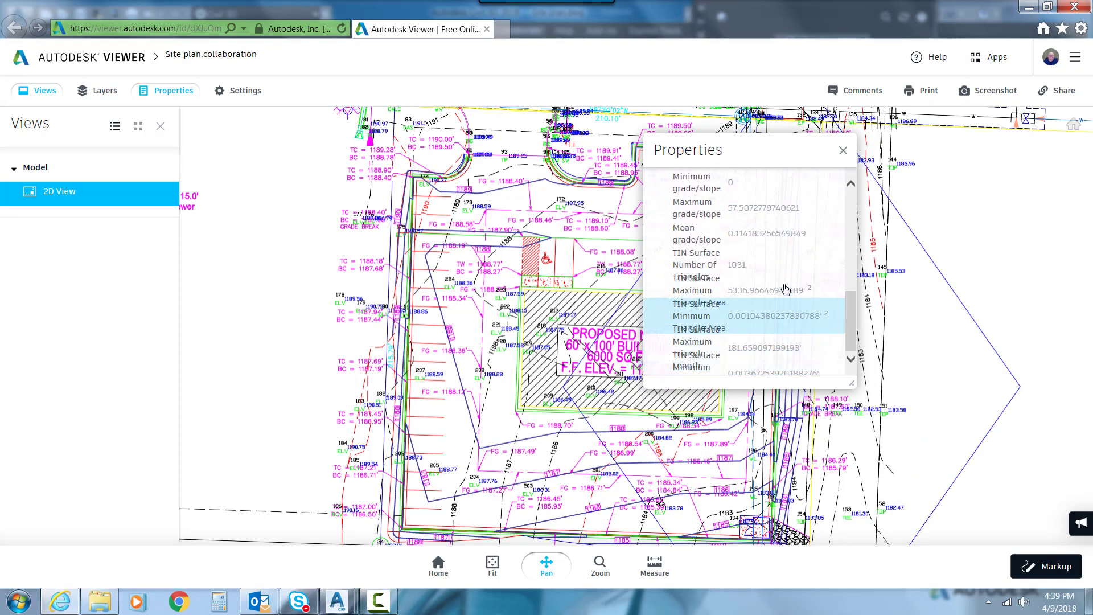
{"action": "left_click", "coordinate": [843, 150]}
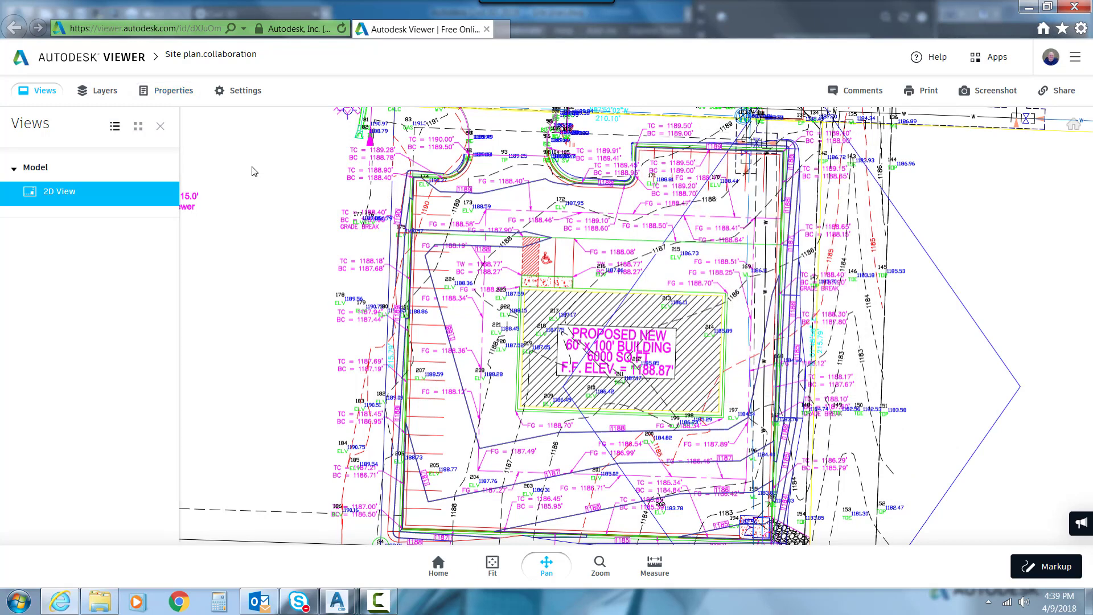
Open the Comments panel and browse the comment cards, including the cut-side note.
{"action": "left_click", "coordinate": [854, 92]}
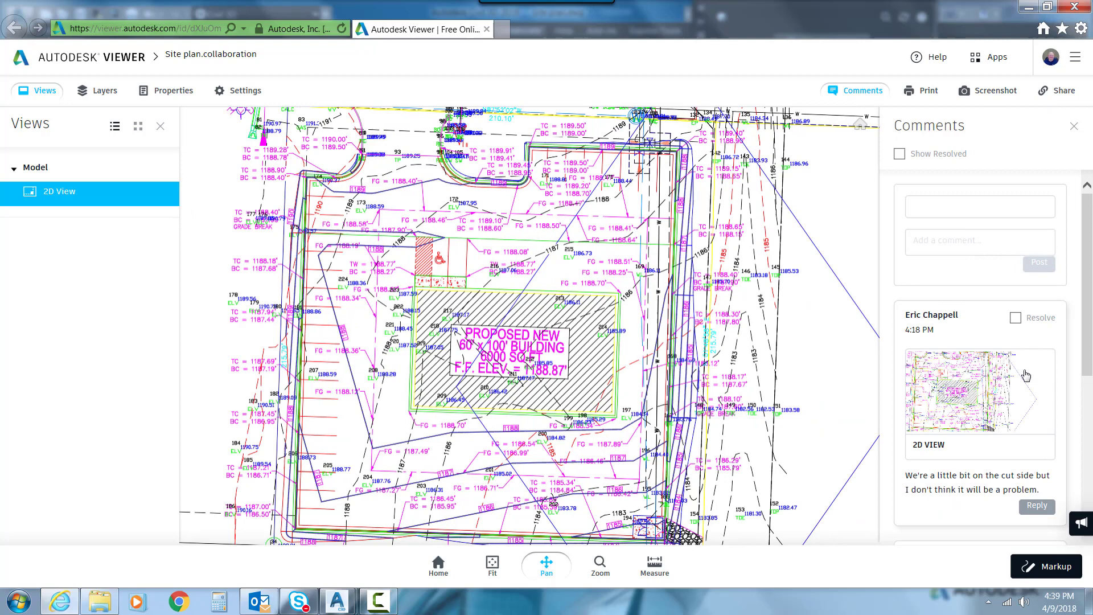
{"action": "left_click_drag", "start_coordinate": [1087, 336], "coordinate": [1085, 481]}
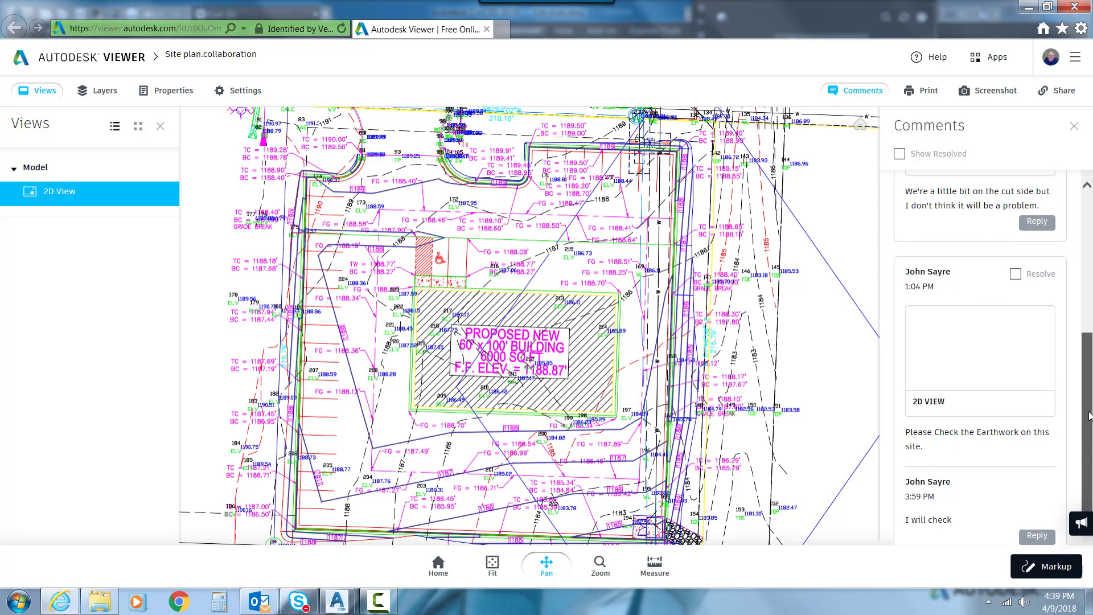
{"action": "scroll", "coordinate": [1088, 432], "scroll_direction": "up", "scroll_amount": 1}
{"action": "scroll", "coordinate": [1087, 432], "scroll_direction": "down", "scroll_amount": 1}
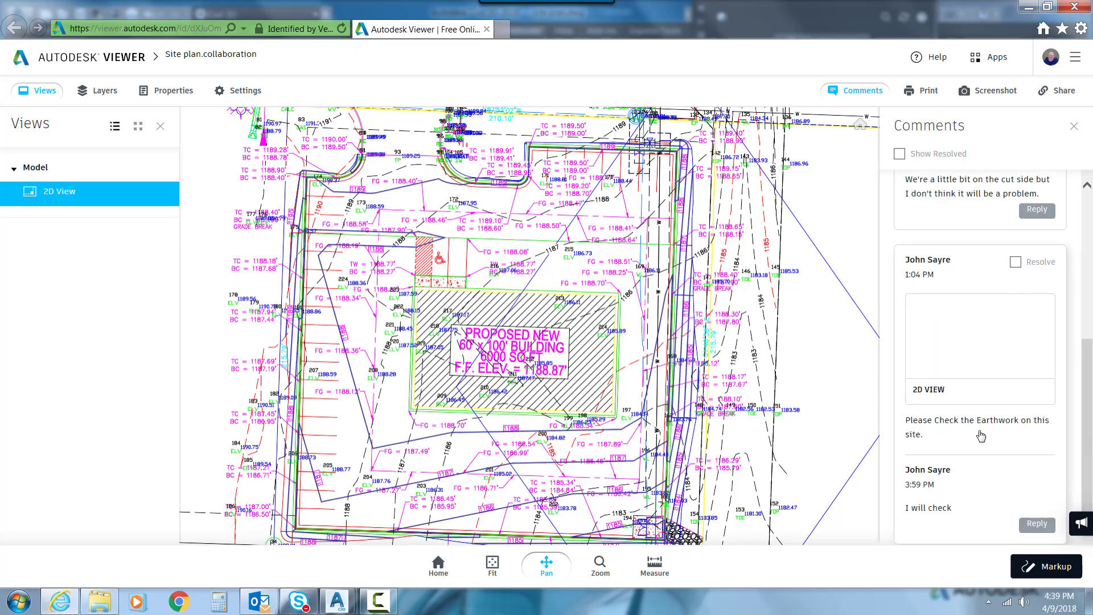
{"action": "left_click_drag", "start_coordinate": [1085, 400], "coordinate": [999, 302]}
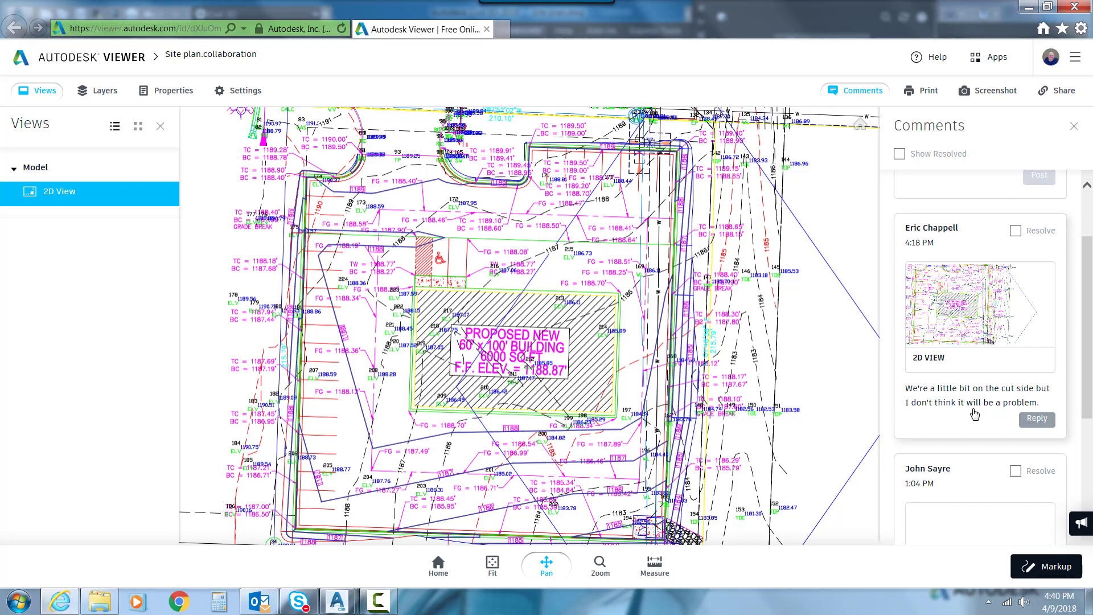
{"action": "scroll", "coordinate": [590, 342], "scroll_direction": "up", "scroll_amount": 3}
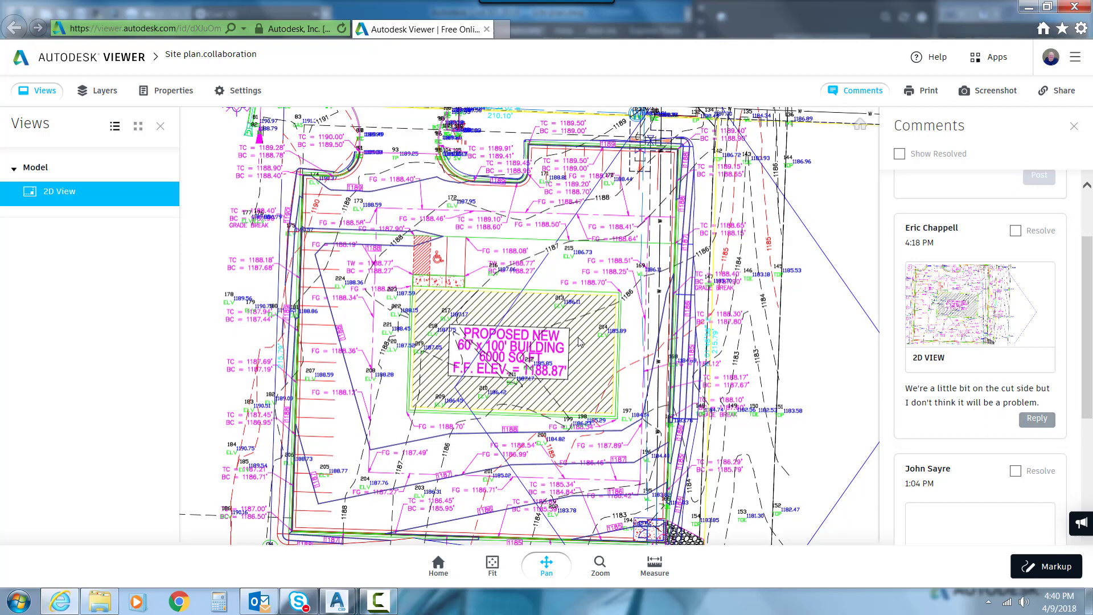
{"action": "scroll", "coordinate": [580, 344], "scroll_direction": "down", "scroll_amount": 1}
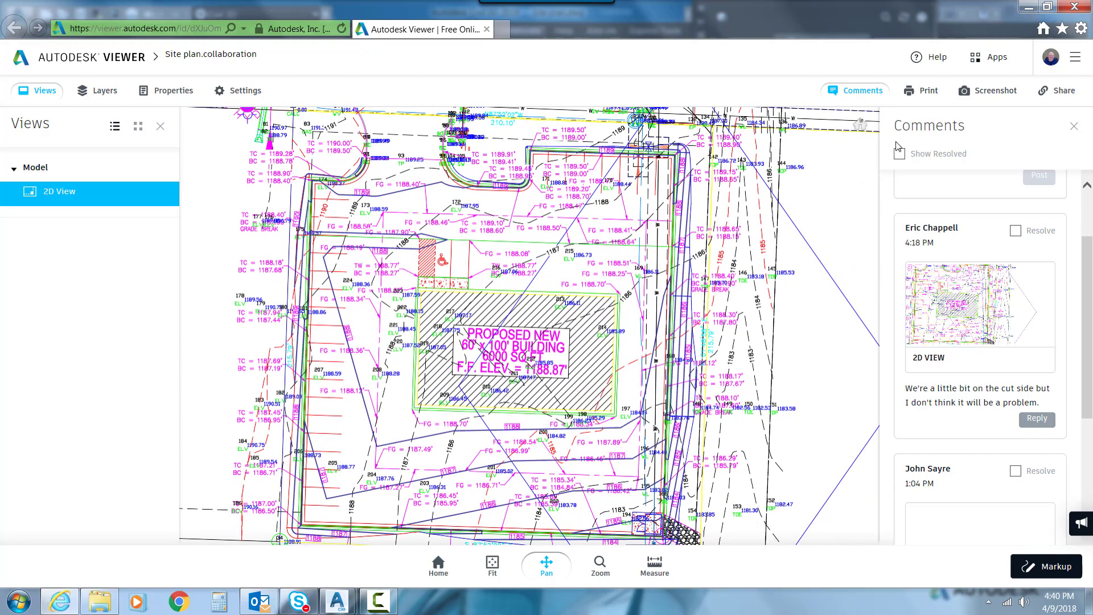
Show the share link panel for the site plan design.
{"action": "left_click", "coordinate": [1060, 98]}
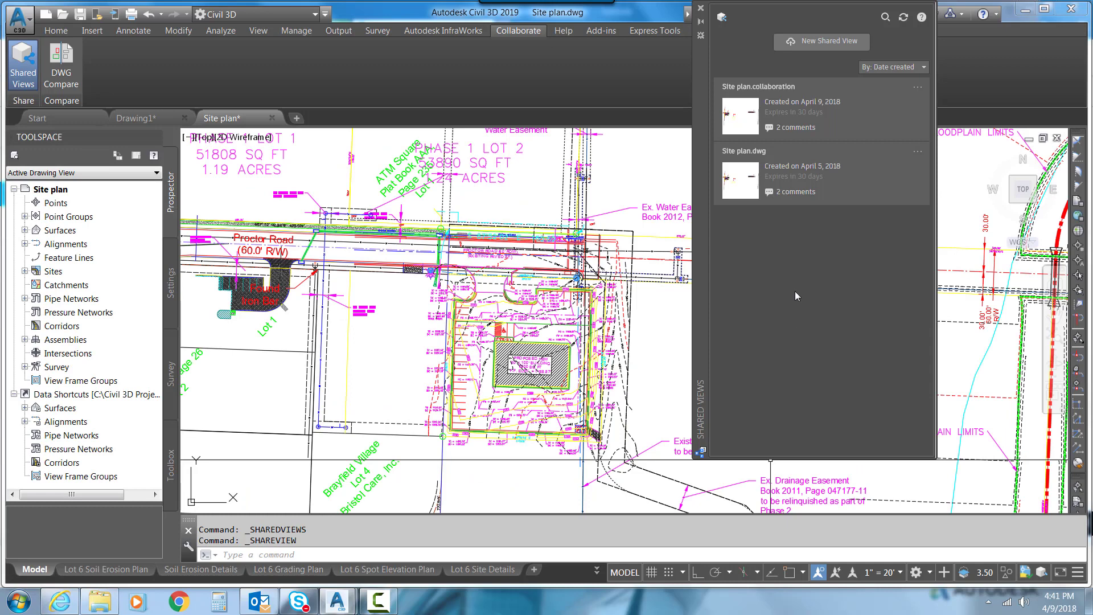
Refresh the Shared Views list and inspect the New Commercial Plan.collaboration card's actions.
{"action": "left_click", "coordinate": [903, 17]}
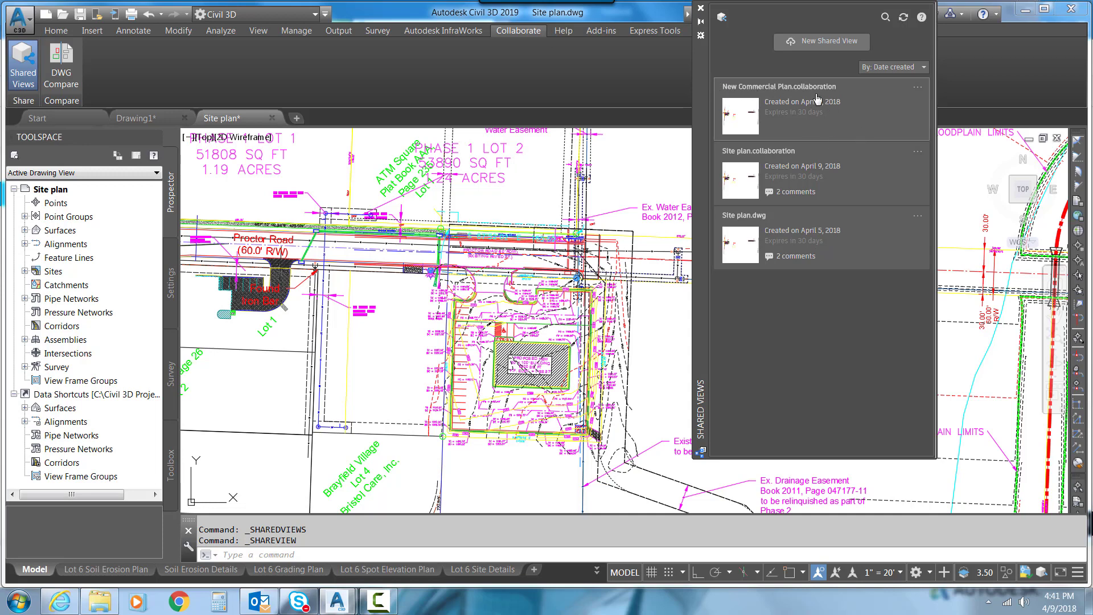
{"action": "left_click", "coordinate": [851, 114]}
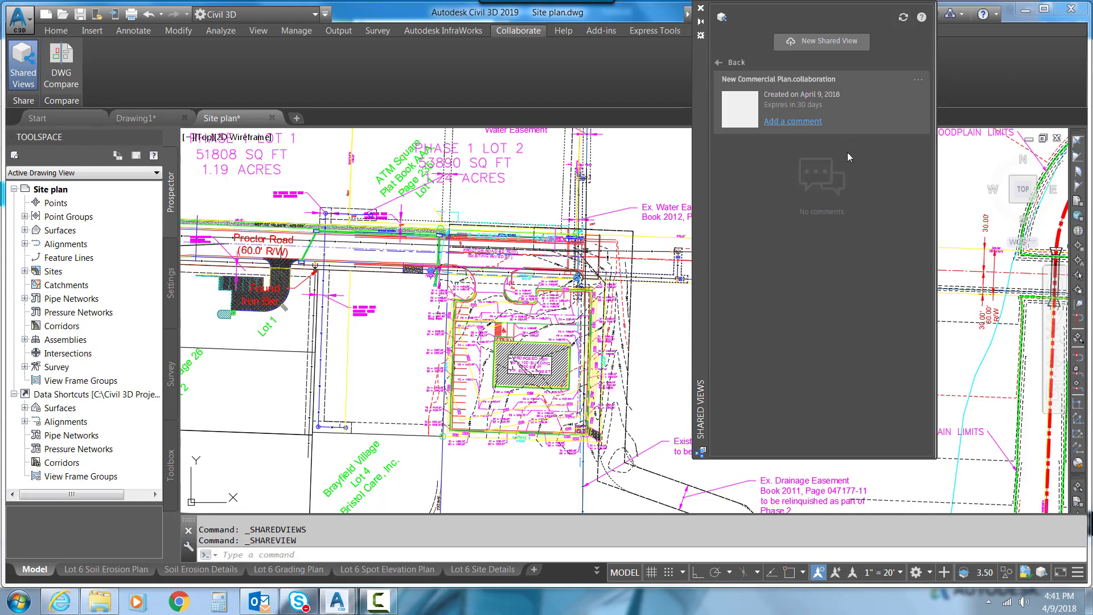
{"action": "left_click", "coordinate": [918, 80]}
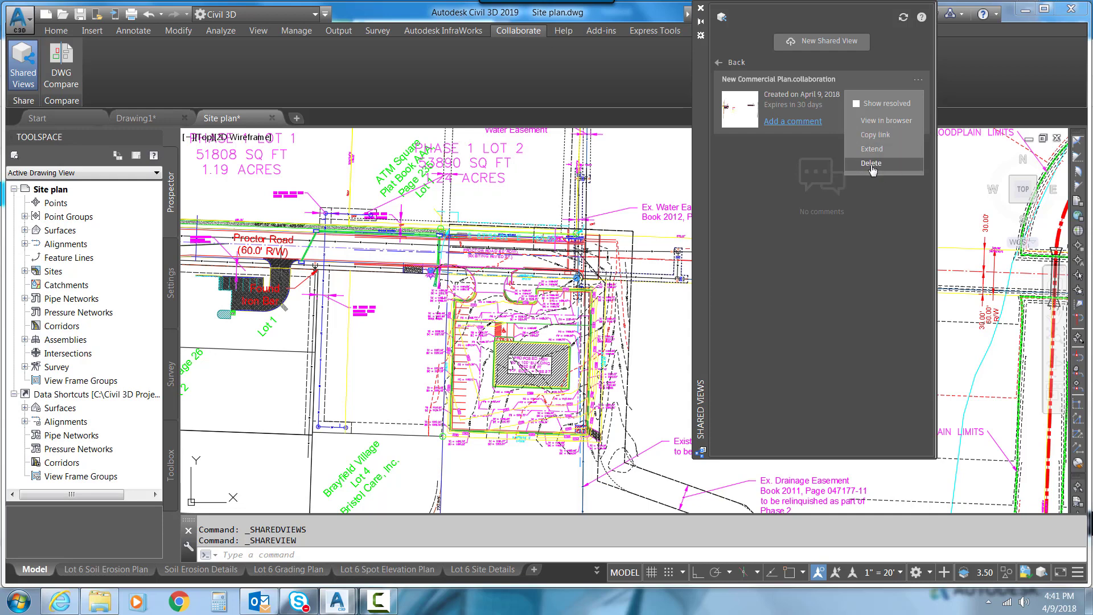
{"action": "left_click", "coordinate": [757, 175]}
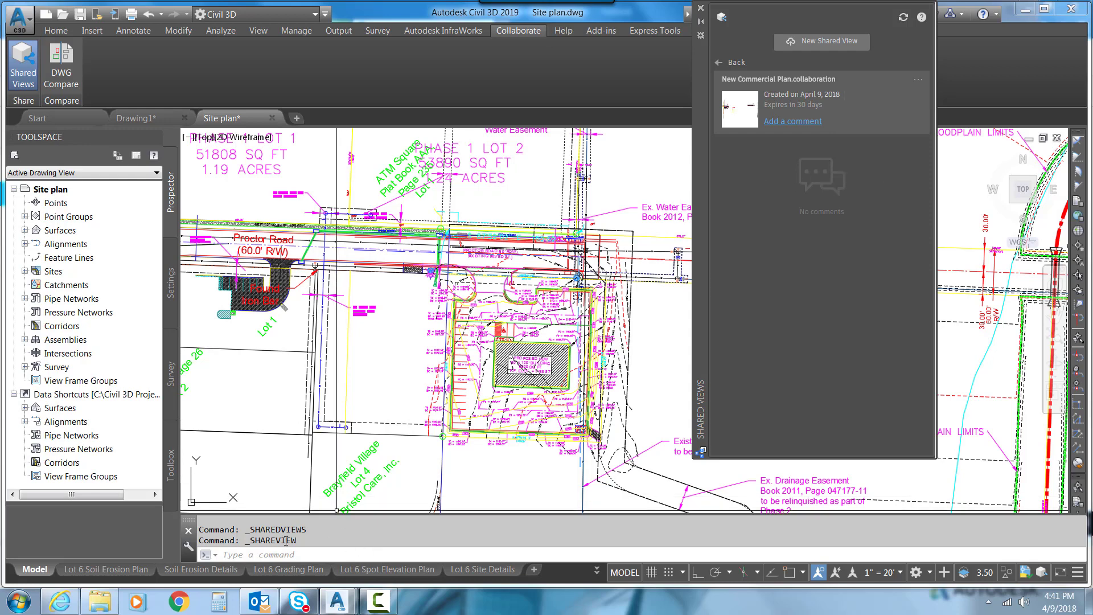
In the Viewer, draw a red markup cloud around the parking area.
{"action": "left_click", "coordinate": [60, 601]}
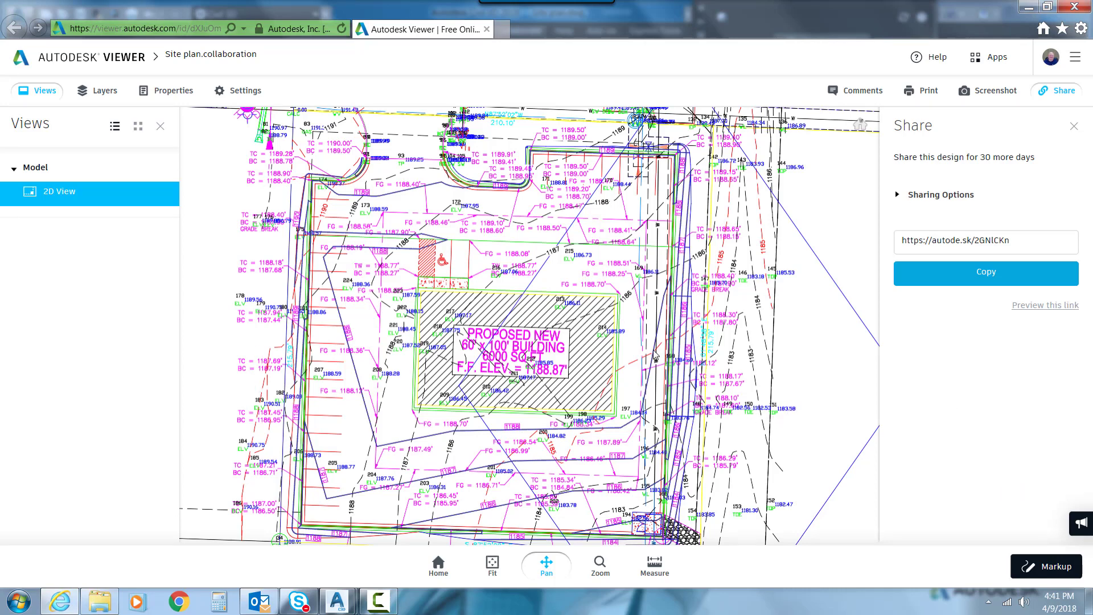
{"action": "scroll", "coordinate": [521, 297], "scroll_direction": "down", "scroll_amount": 1}
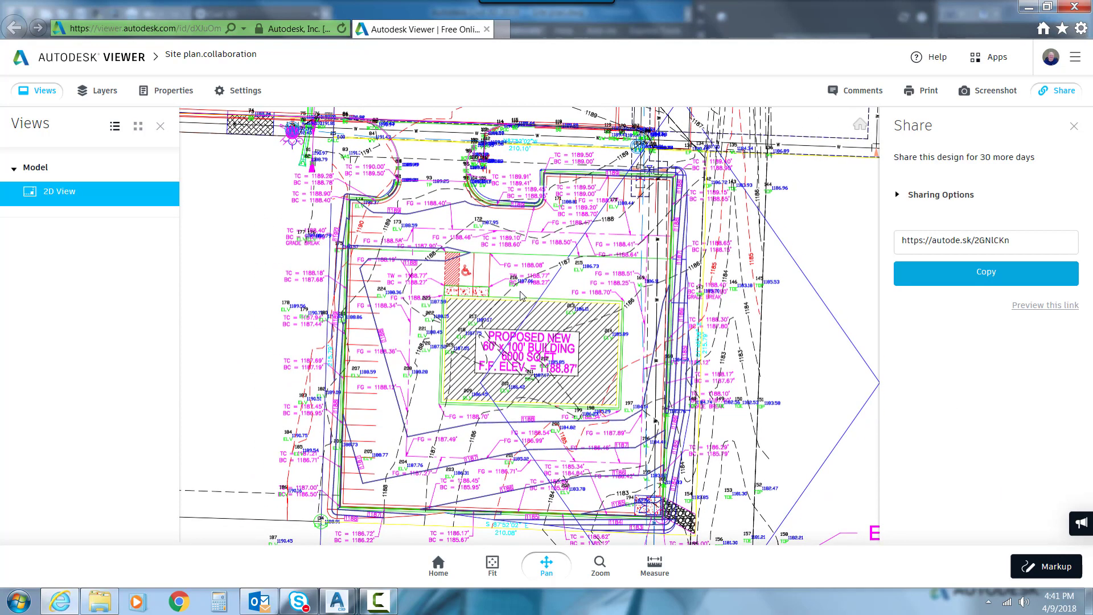
{"action": "left_click", "coordinate": [1022, 561]}
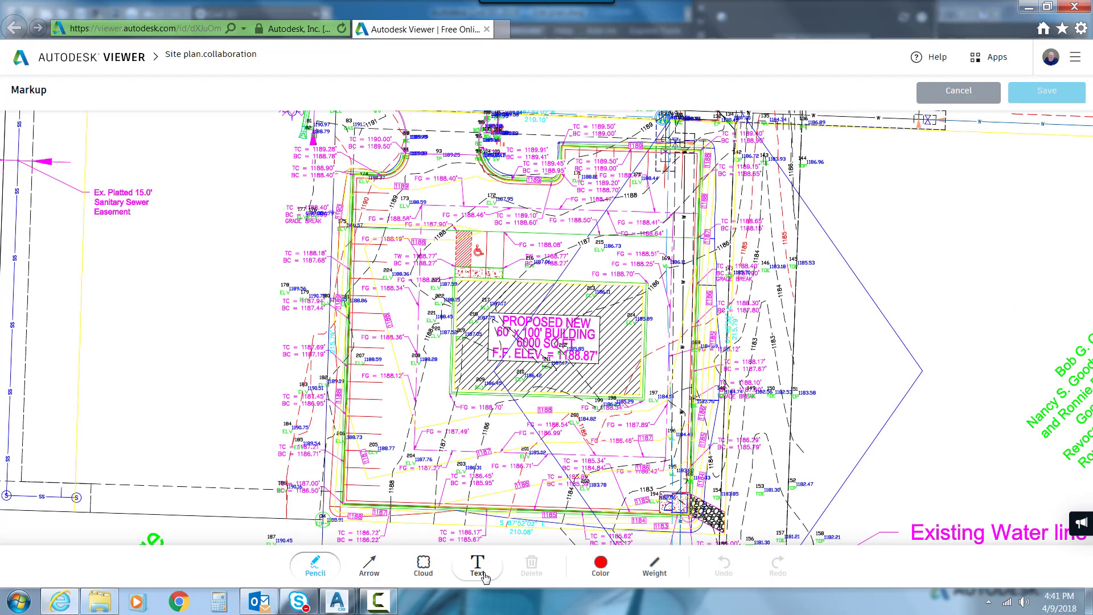
{"action": "left_click", "coordinate": [425, 576]}
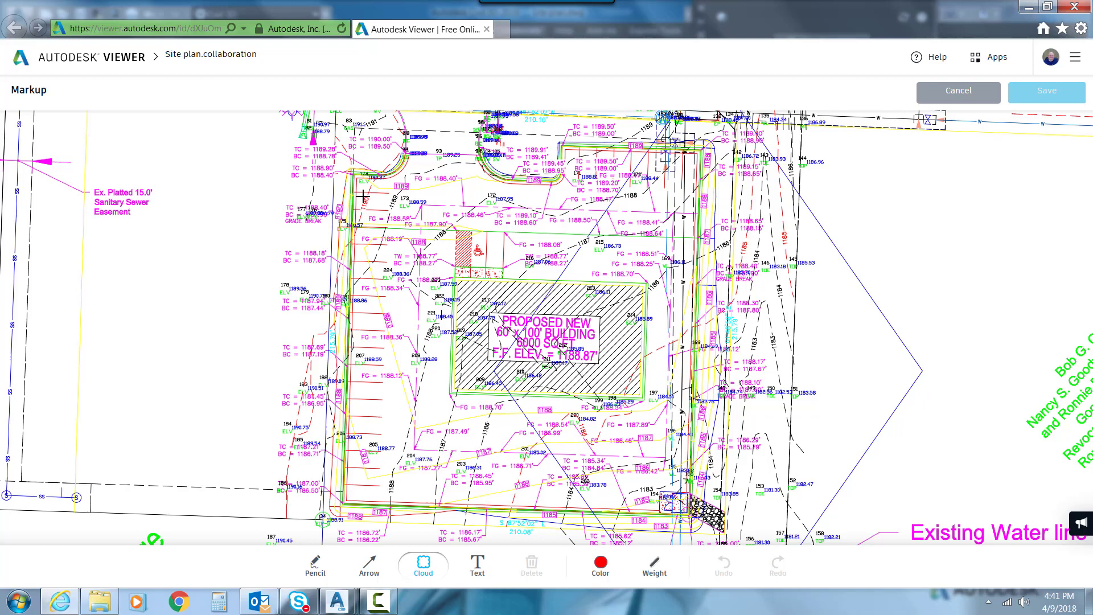
{"action": "left_click_drag", "start_coordinate": [300, 214], "coordinate": [588, 118]}
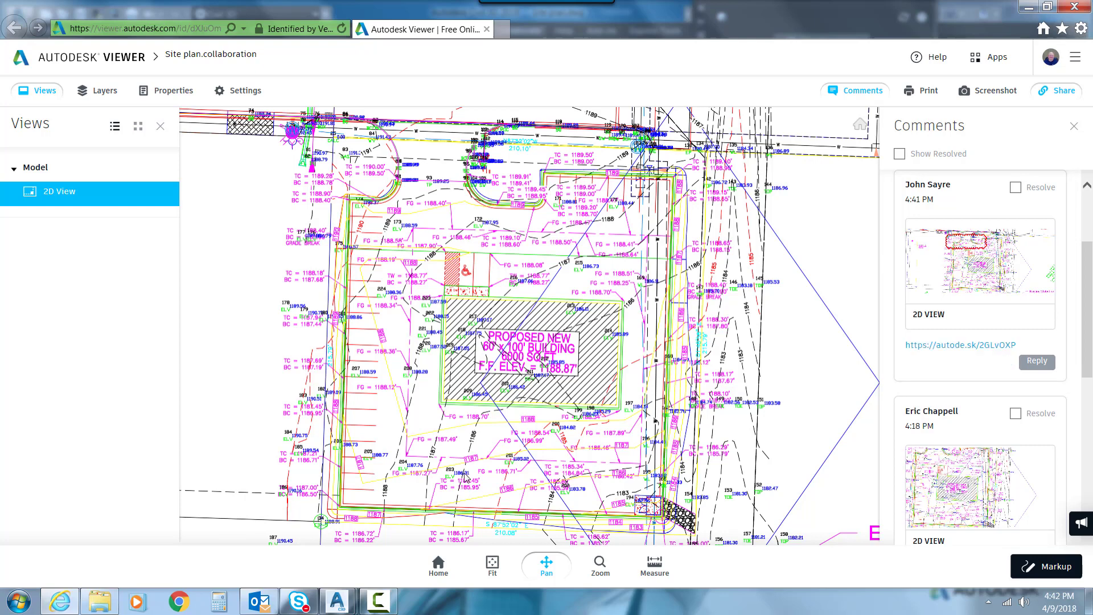
Back in Civil 3D, refresh Site plan.collaboration to show the 4:41 PM cloud-markup comment.
{"action": "mouse_move", "coordinate": [337, 598]}
{"action": "left_click", "coordinate": [402, 539]}
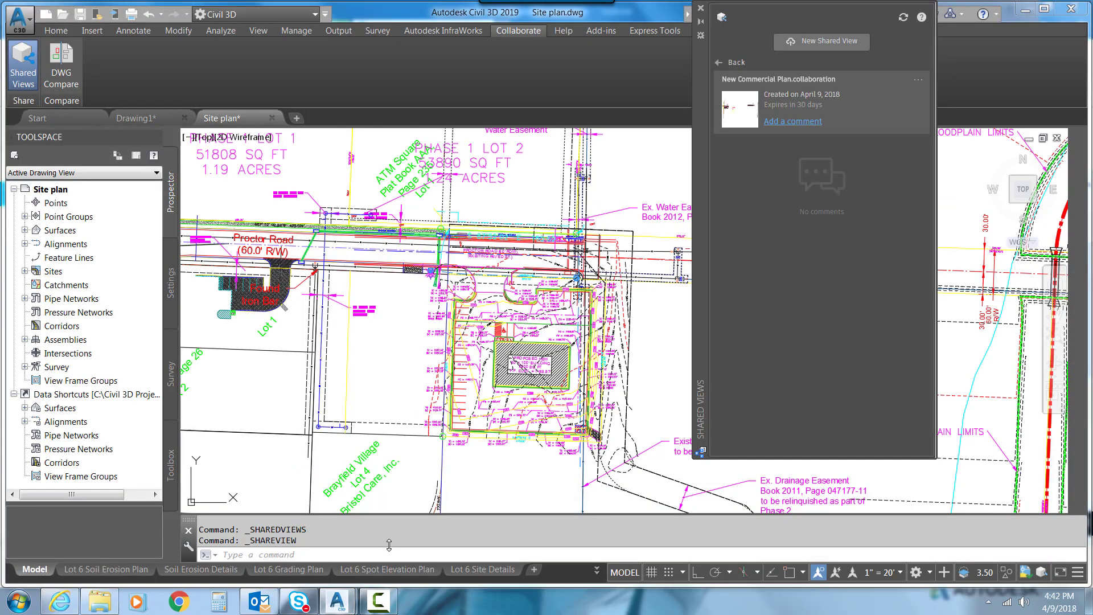
{"action": "left_click", "coordinate": [903, 17]}
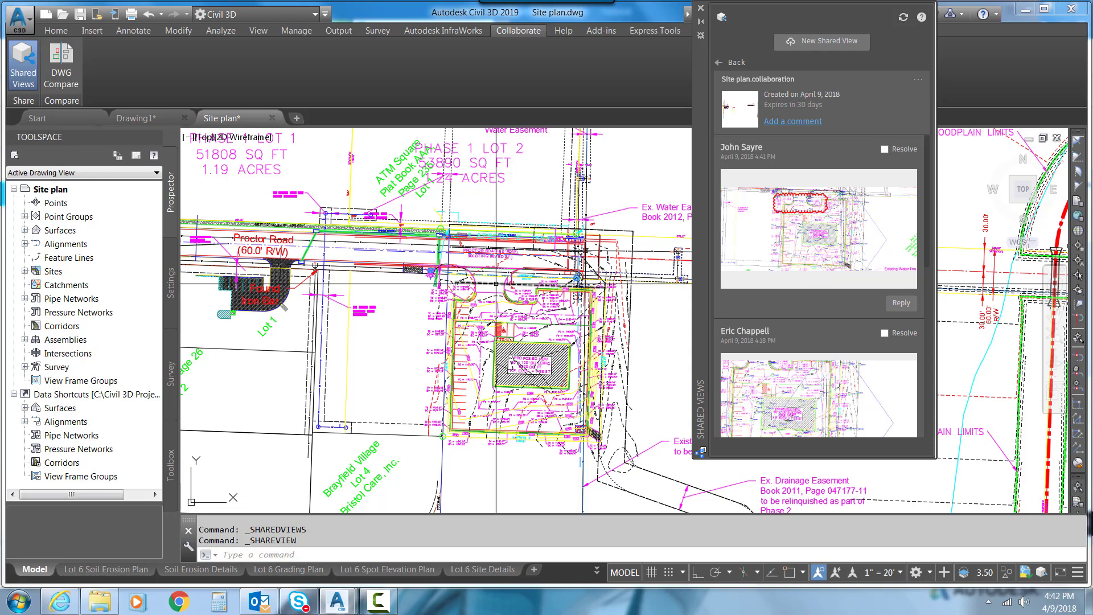
{"action": "mouse_move", "coordinate": [496, 283]}
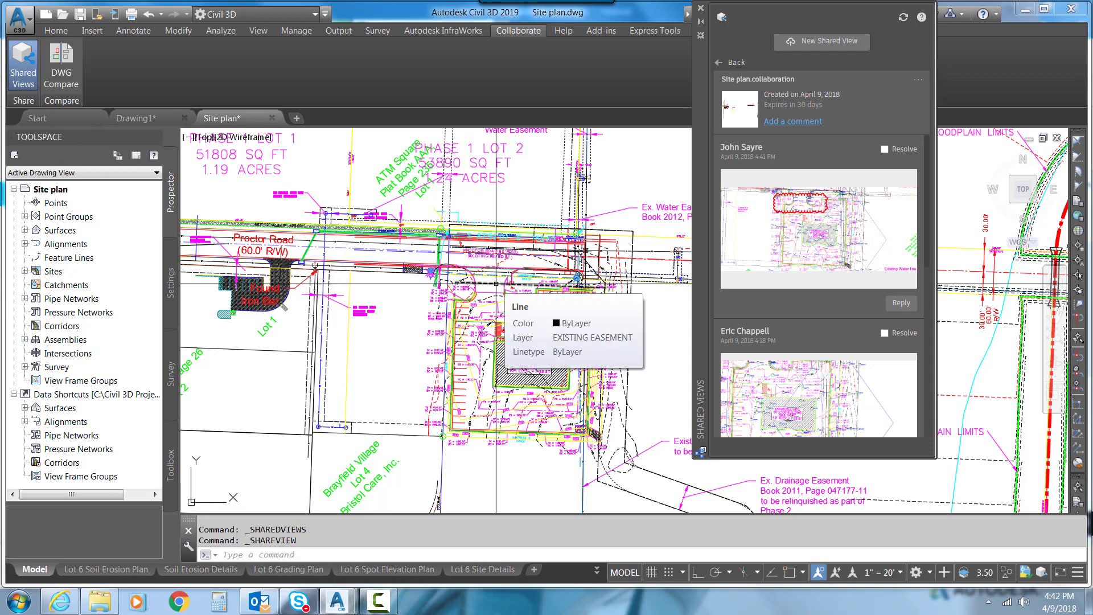